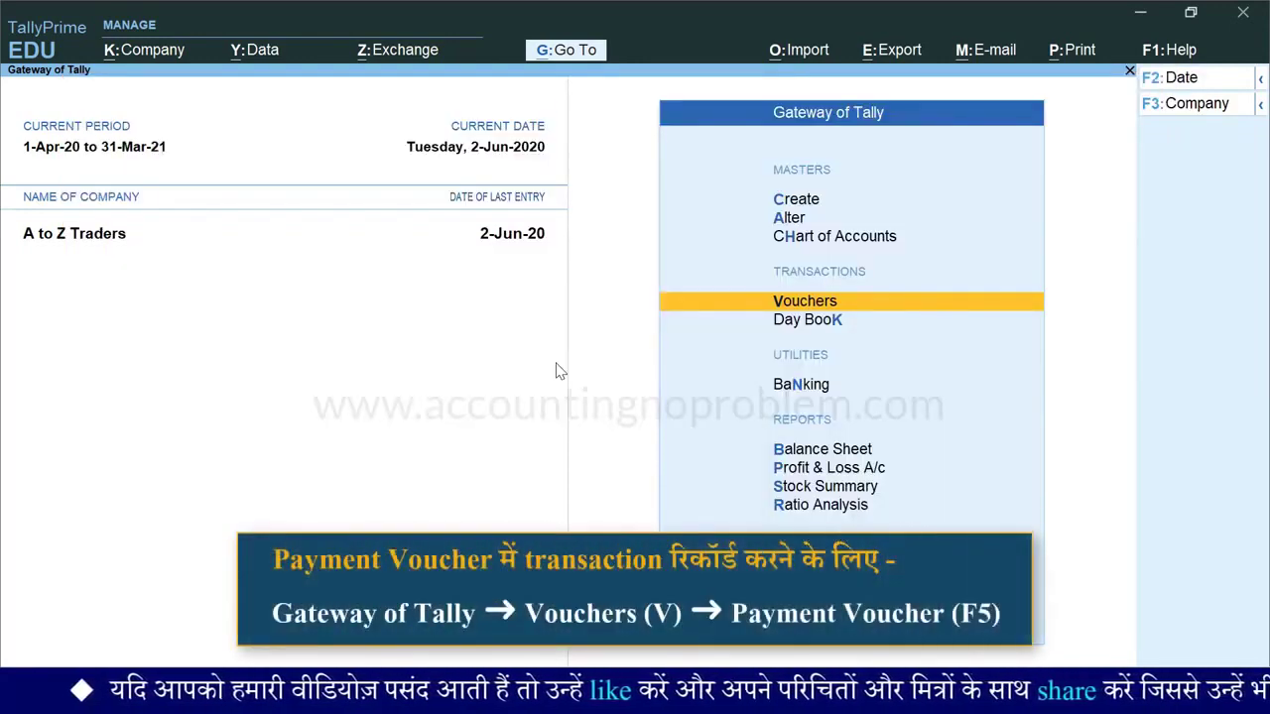
Step: Open a new payment voucher and set its voucher date to 31.7 (31-Jul-20)
key(v)
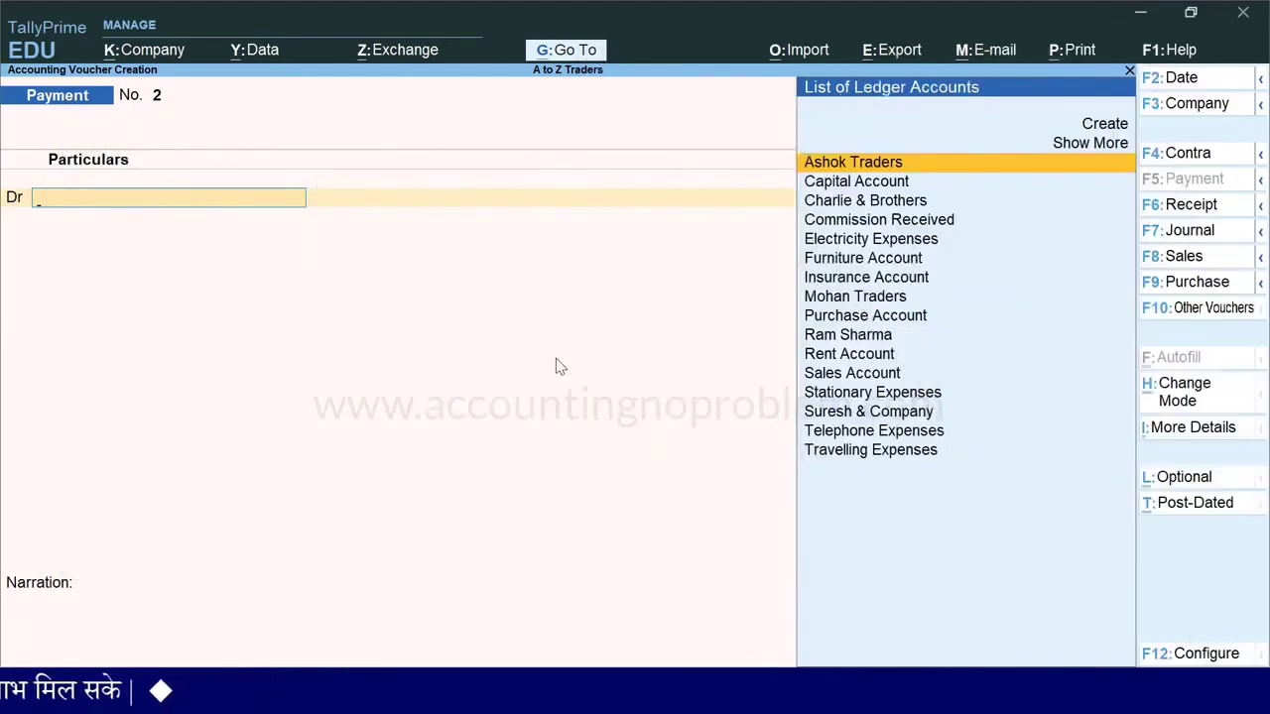
key(F2)
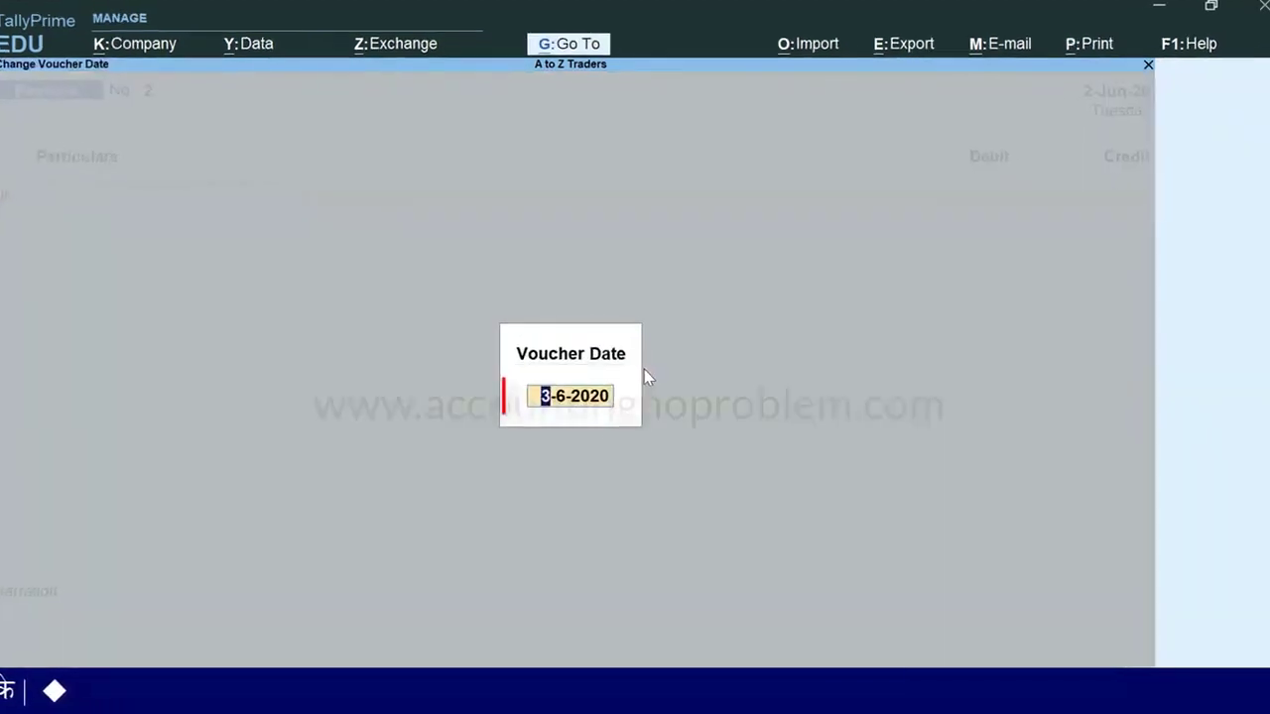
text(31.7)
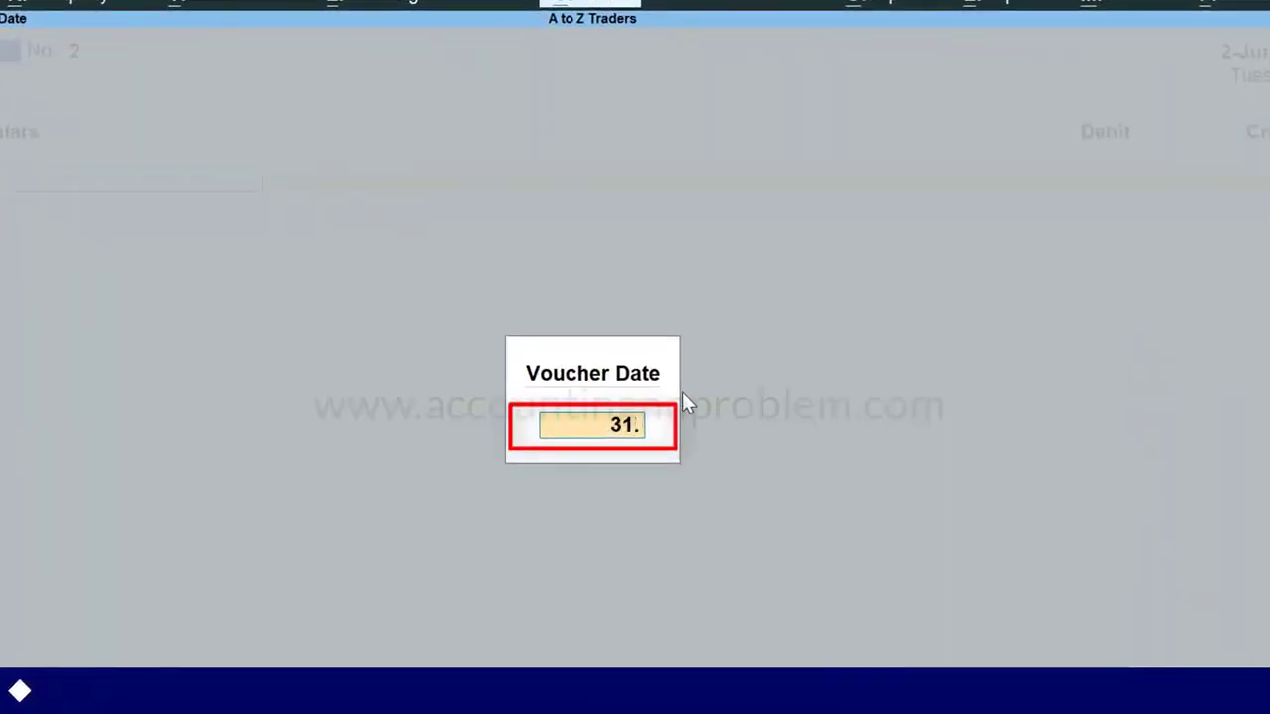
key(Return)
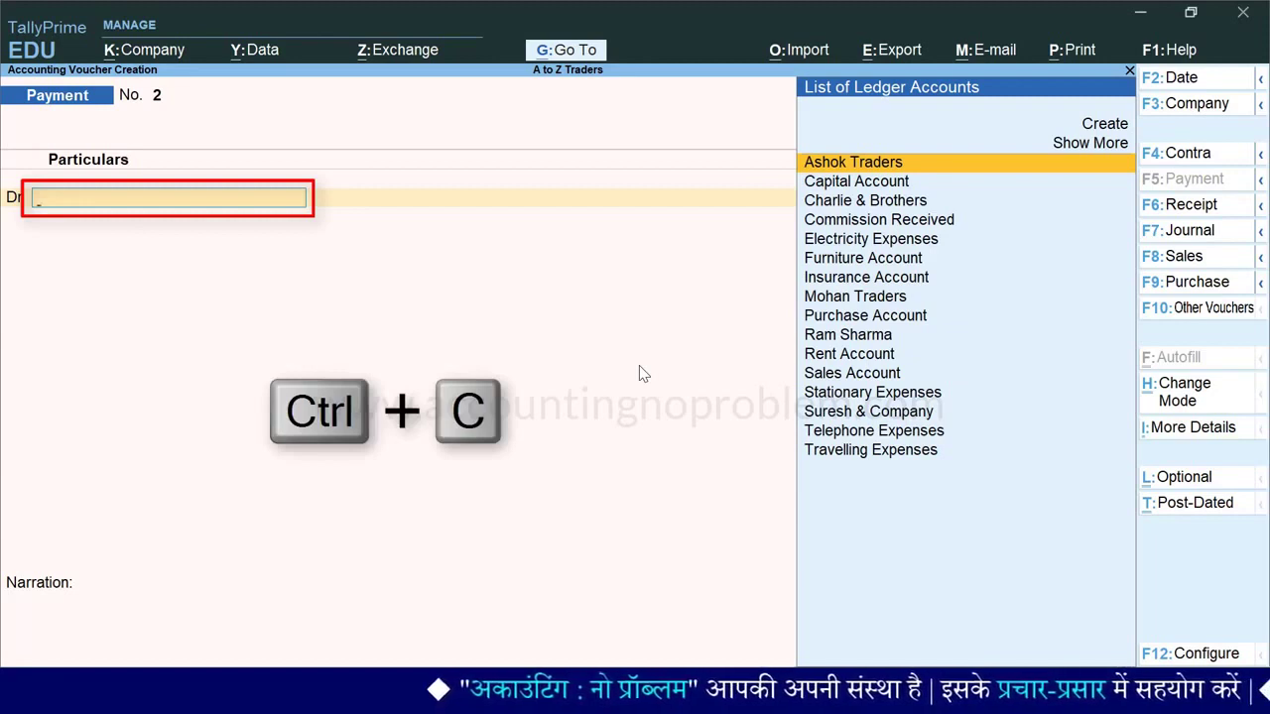
Step: Create a ledger named Cycle Account under the Fixed Assets group for the voucher's debit line and save it
key(ctrl)
key(ctrl+c)
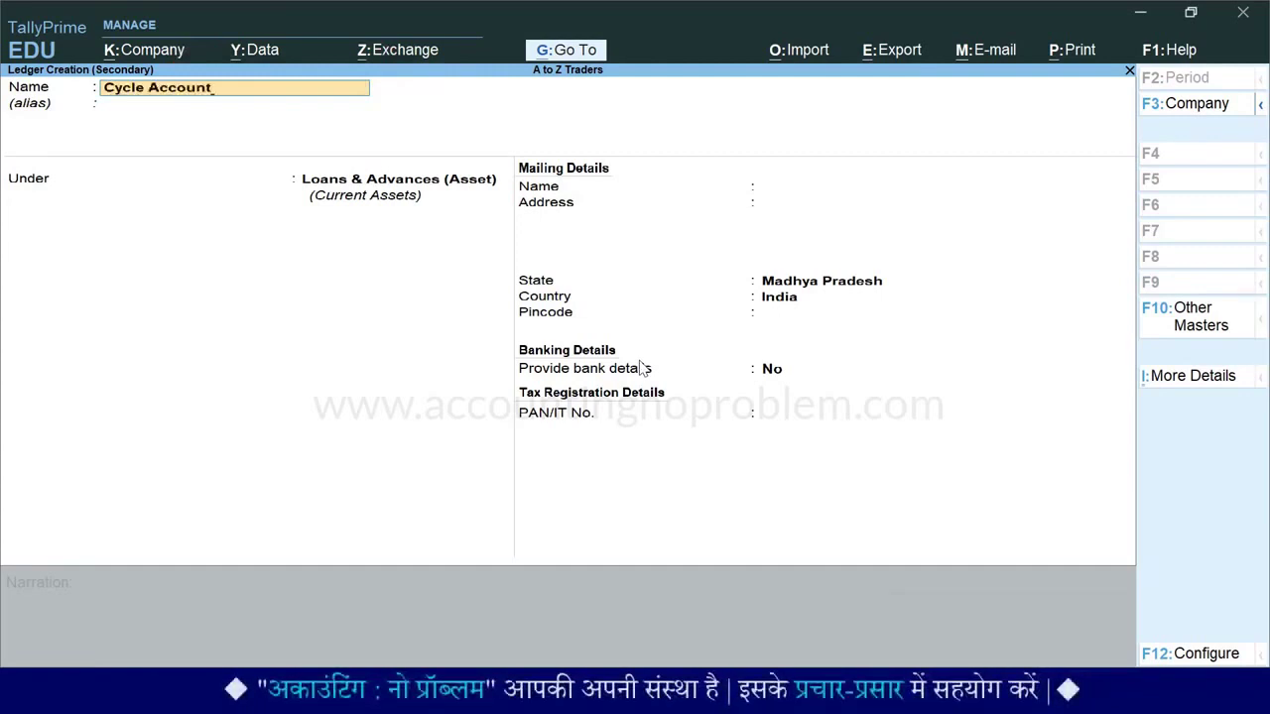
text(Cycle Account)
key(Return)
key(Return)
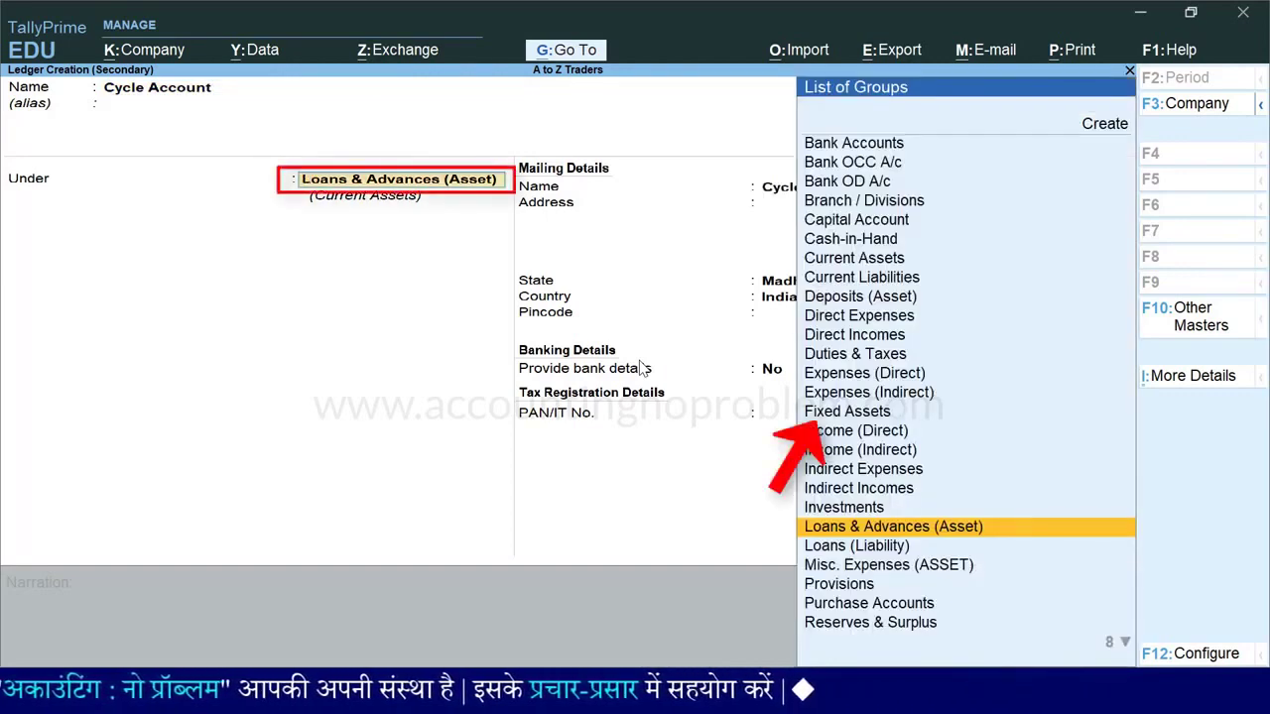
text(Fix)
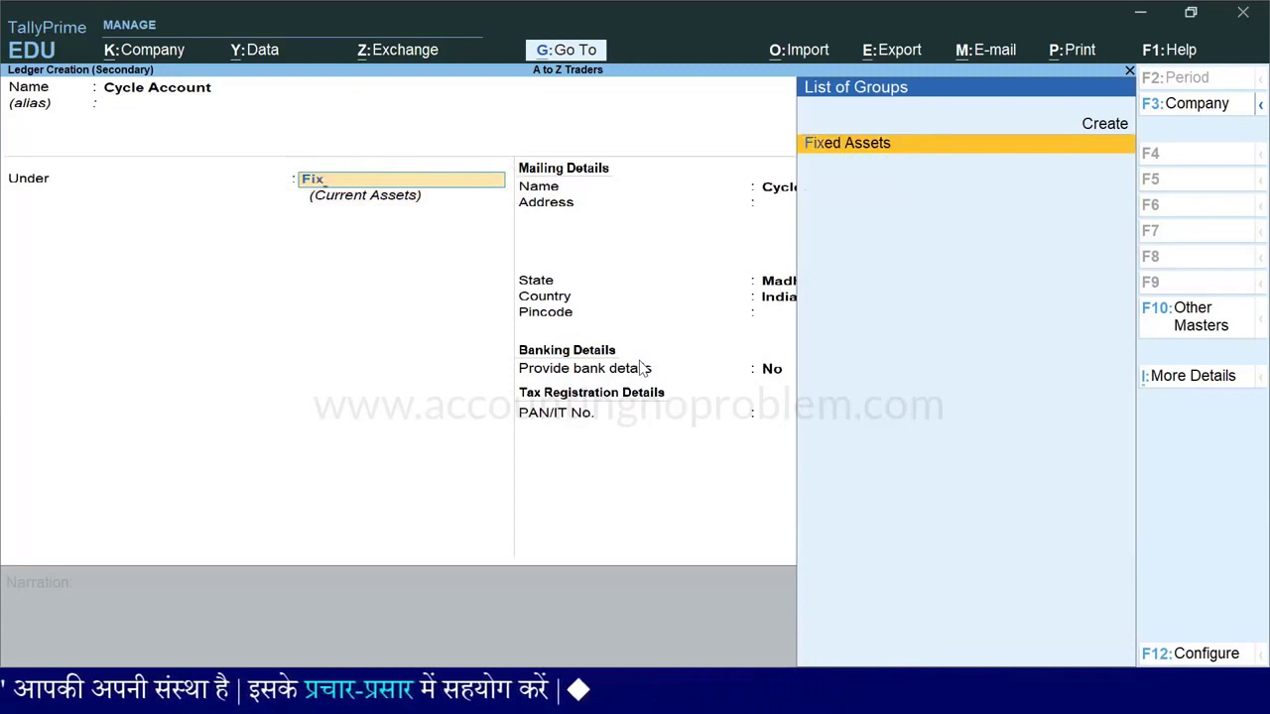
key(Return)
key(ctrl+a)
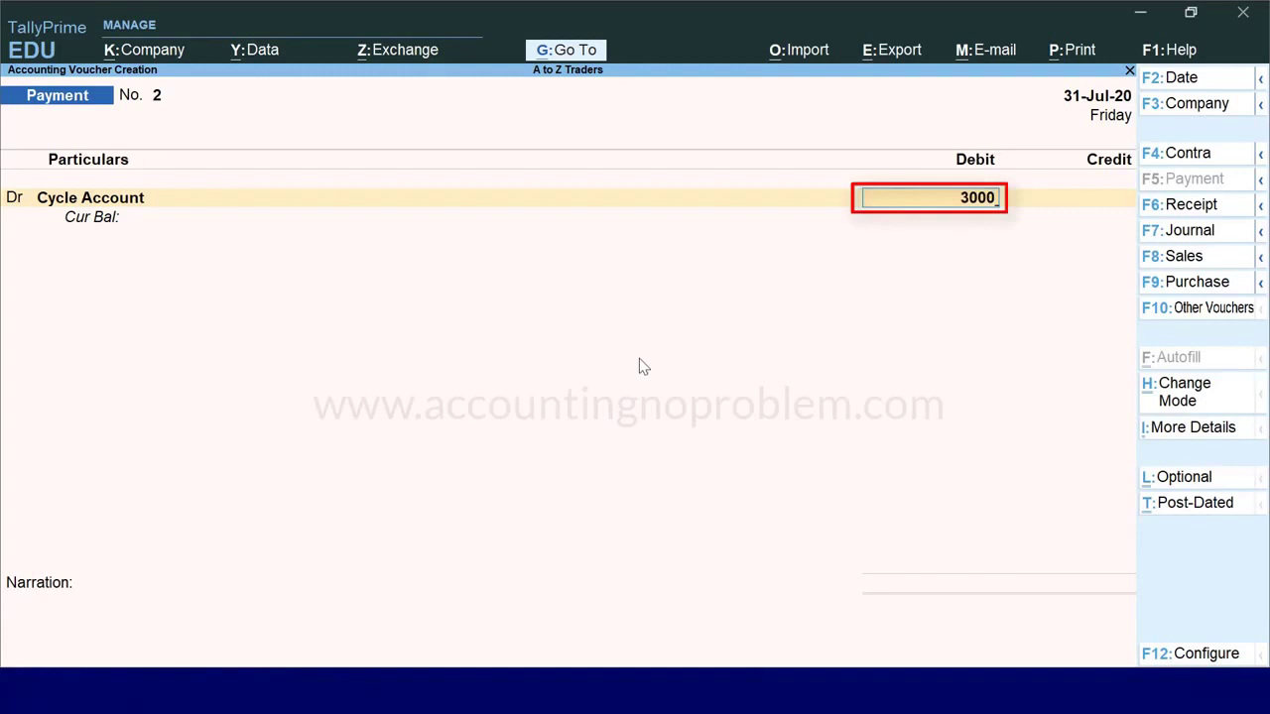
Step: Debit Cycle Account with 3000 and credit State Bank of India with 3,000.00 in the payment voucher
key(Return)
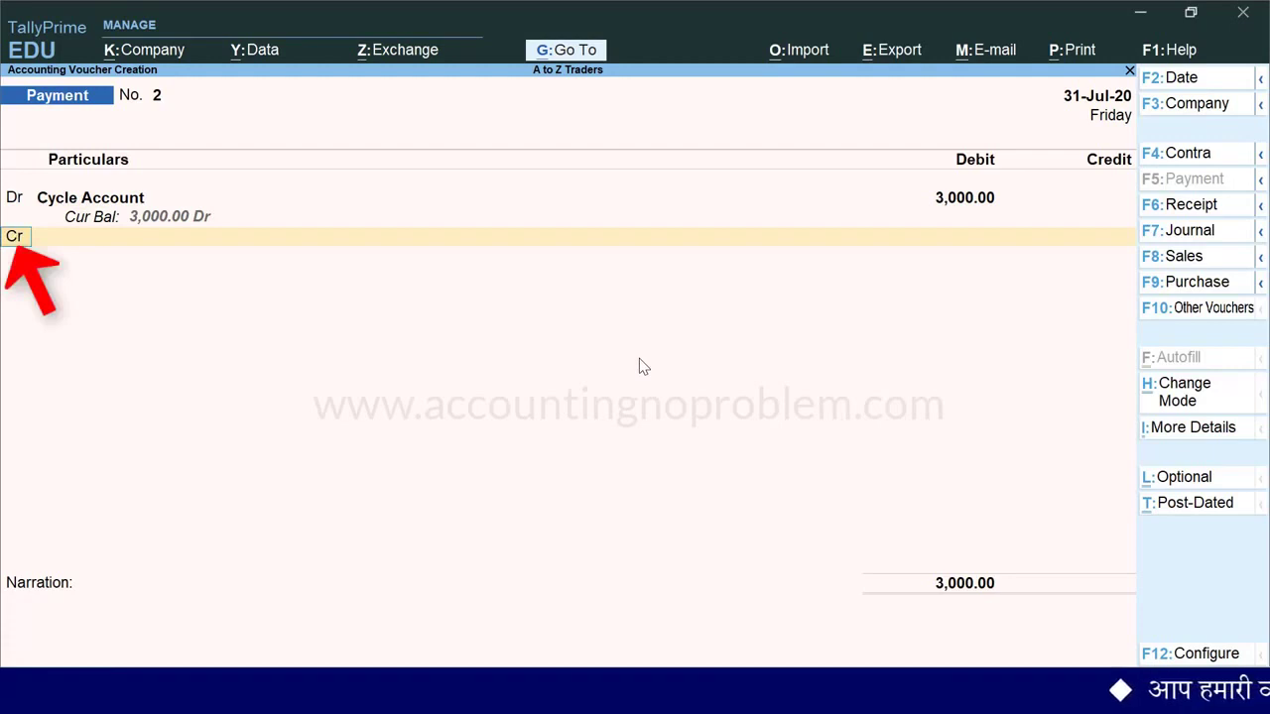
key(Return)
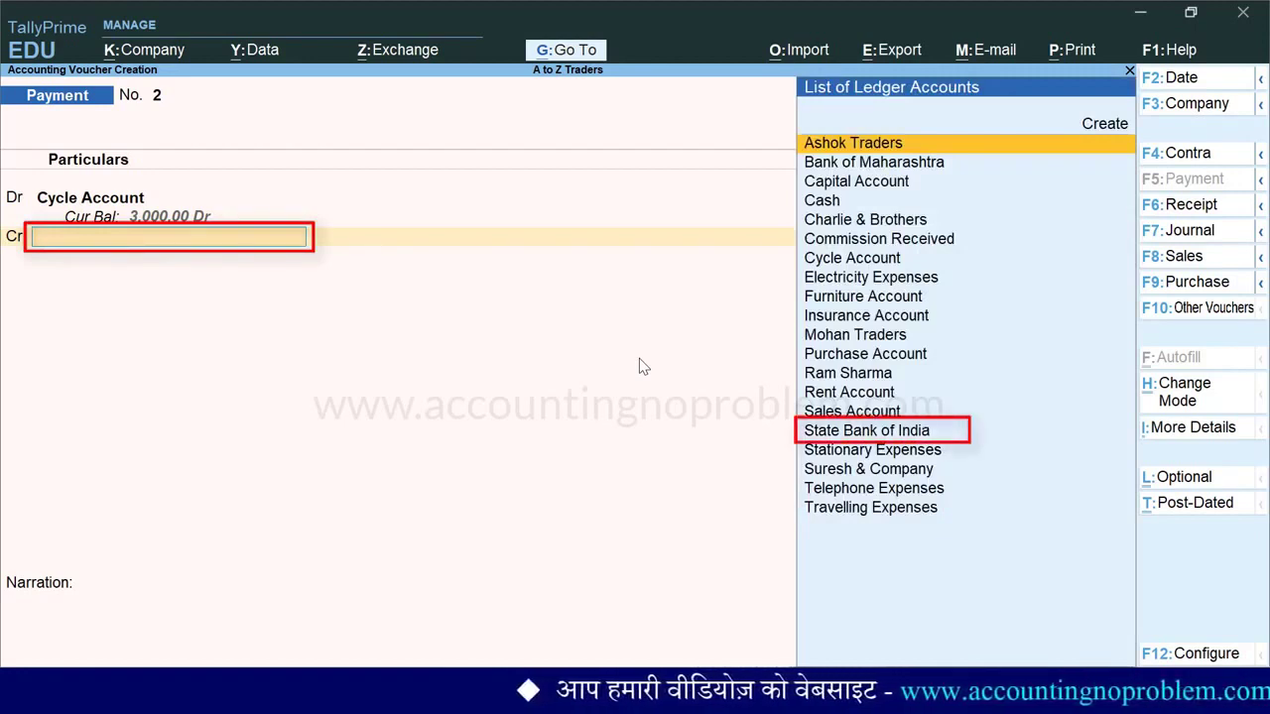
text(S)
key(Down)
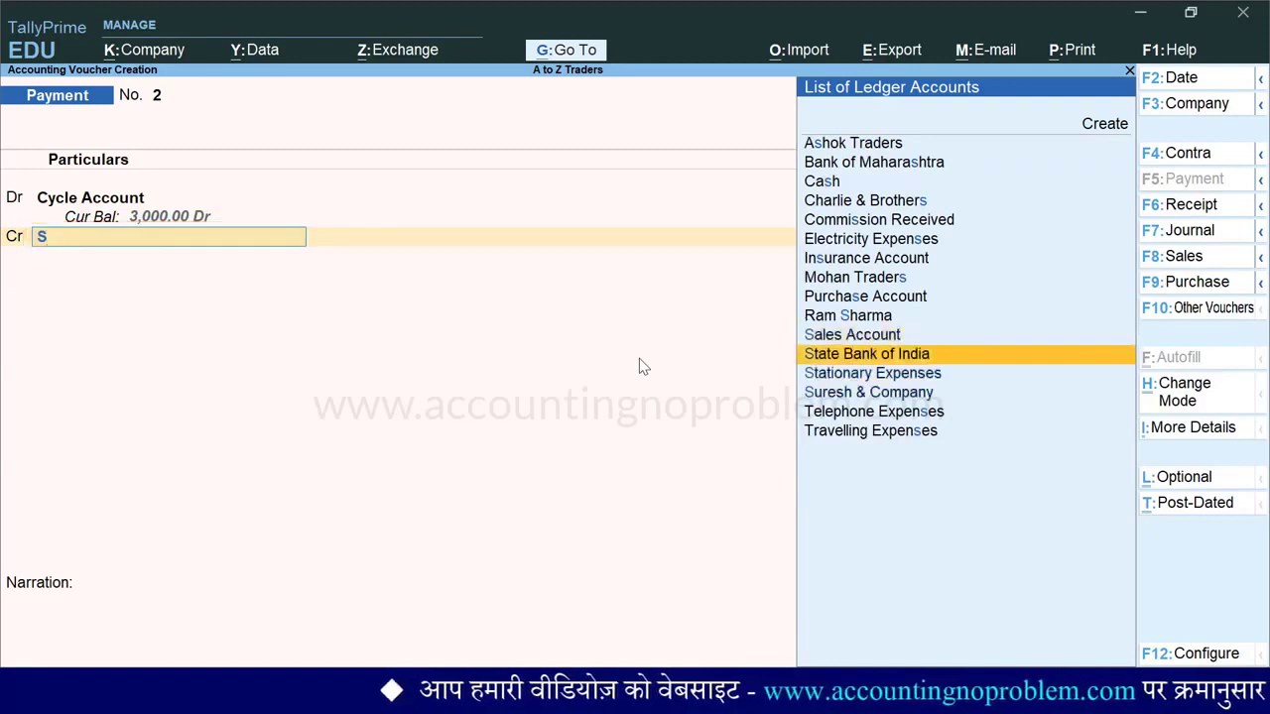
key(Return)
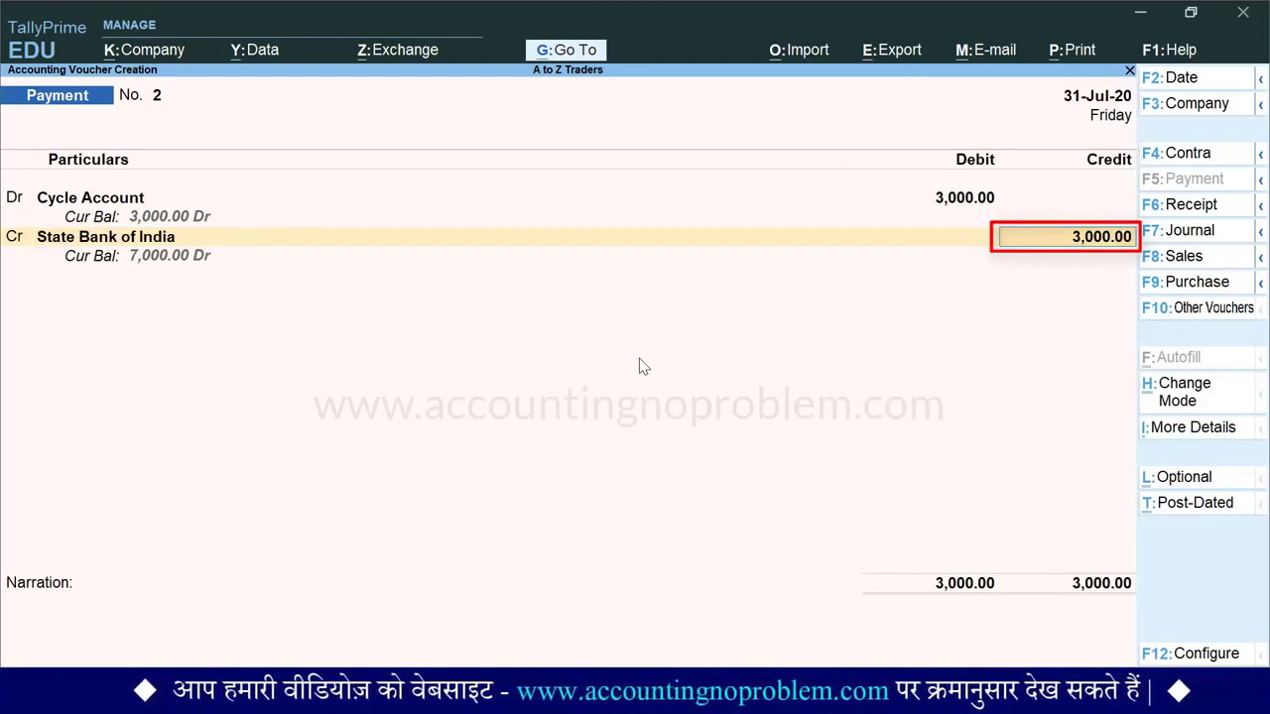
key(Return)
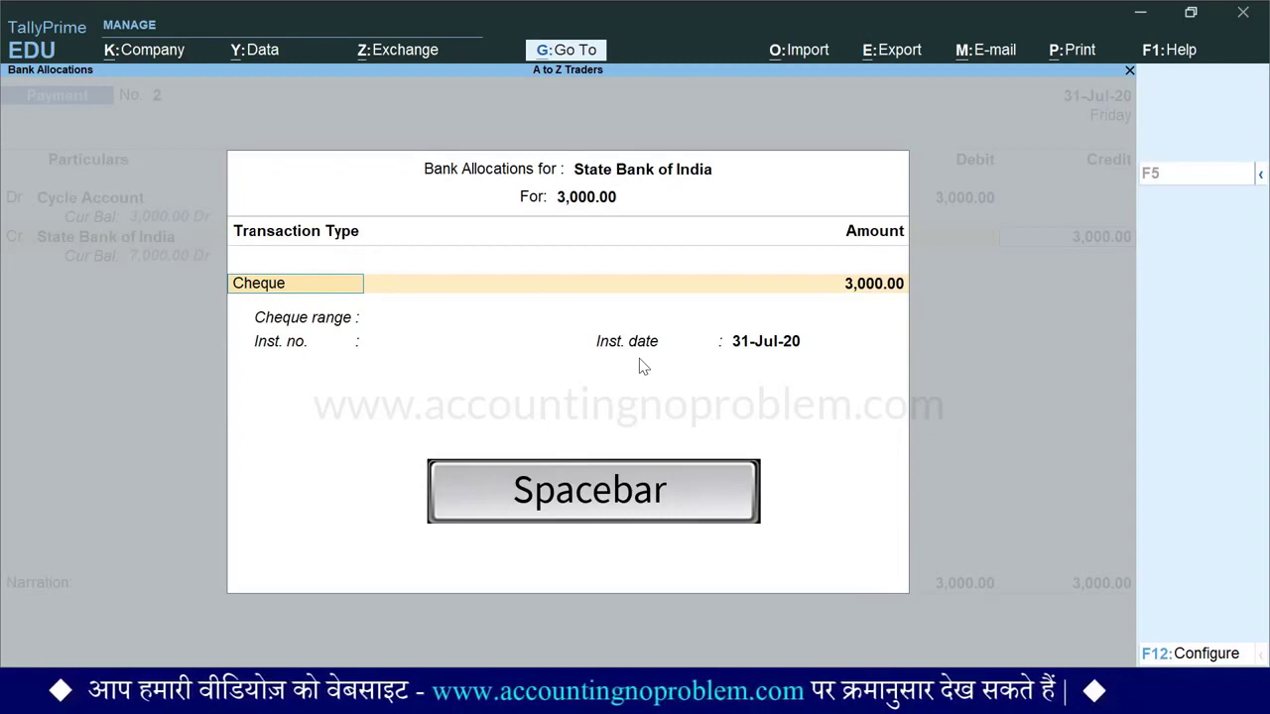
Step: Expand the full list of transaction types in the State Bank of India bank allocation and choose Cheque
key(space)
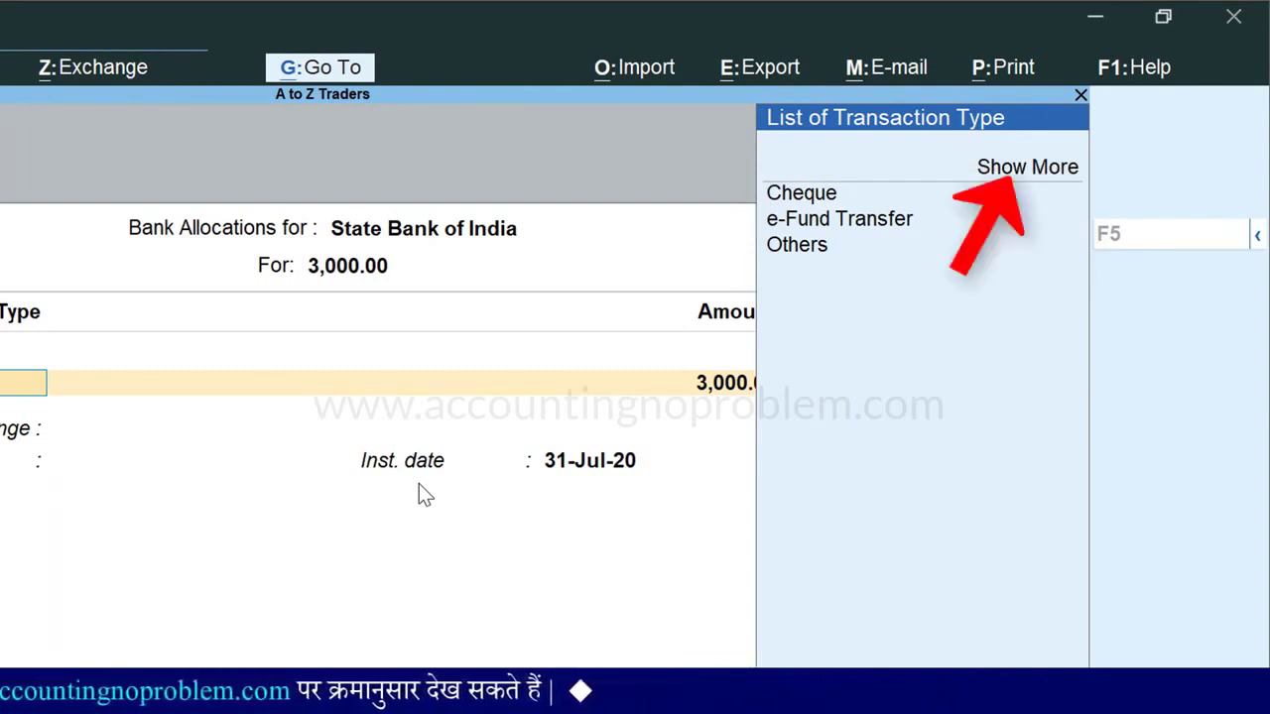
key(Up)
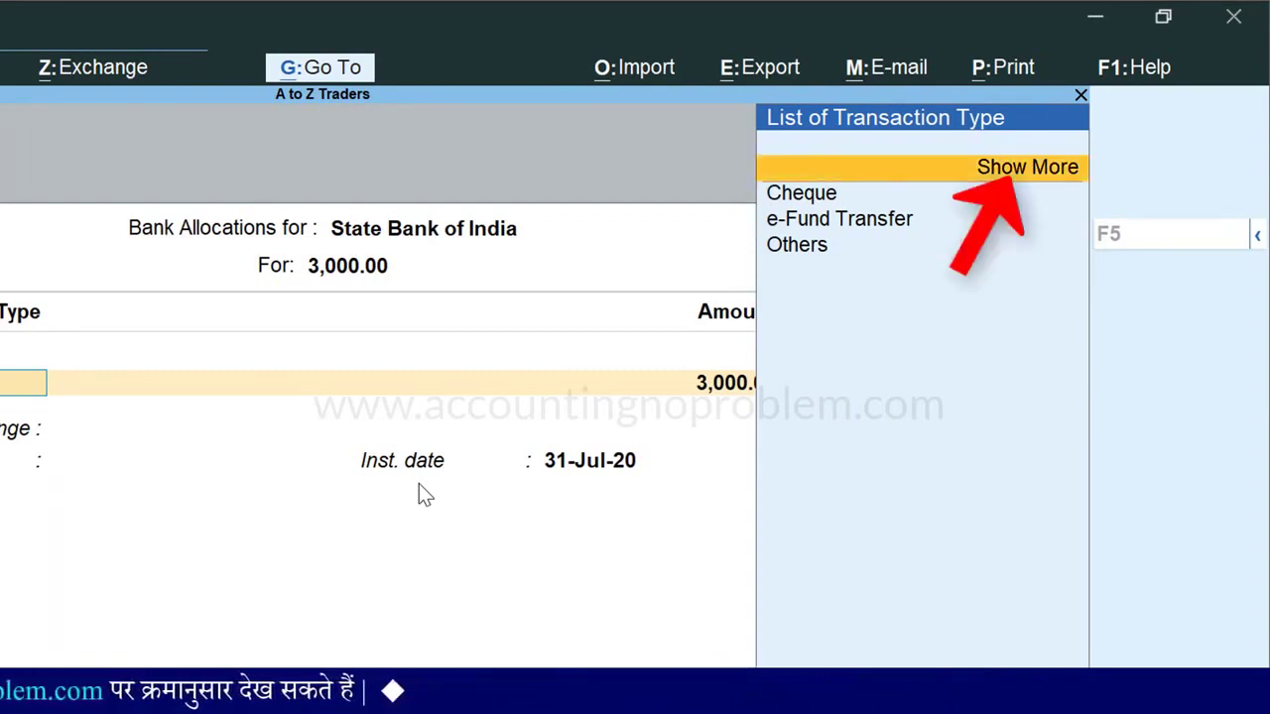
key(Return)
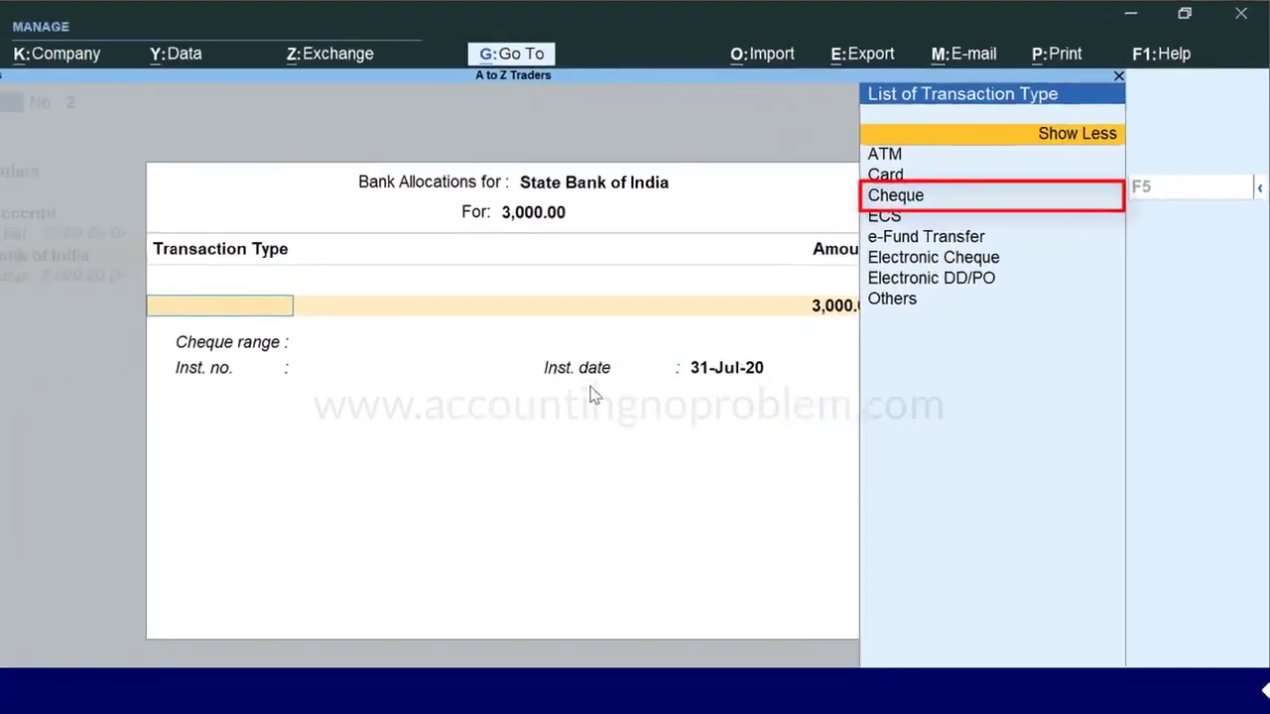
key(Down)
key(Down)
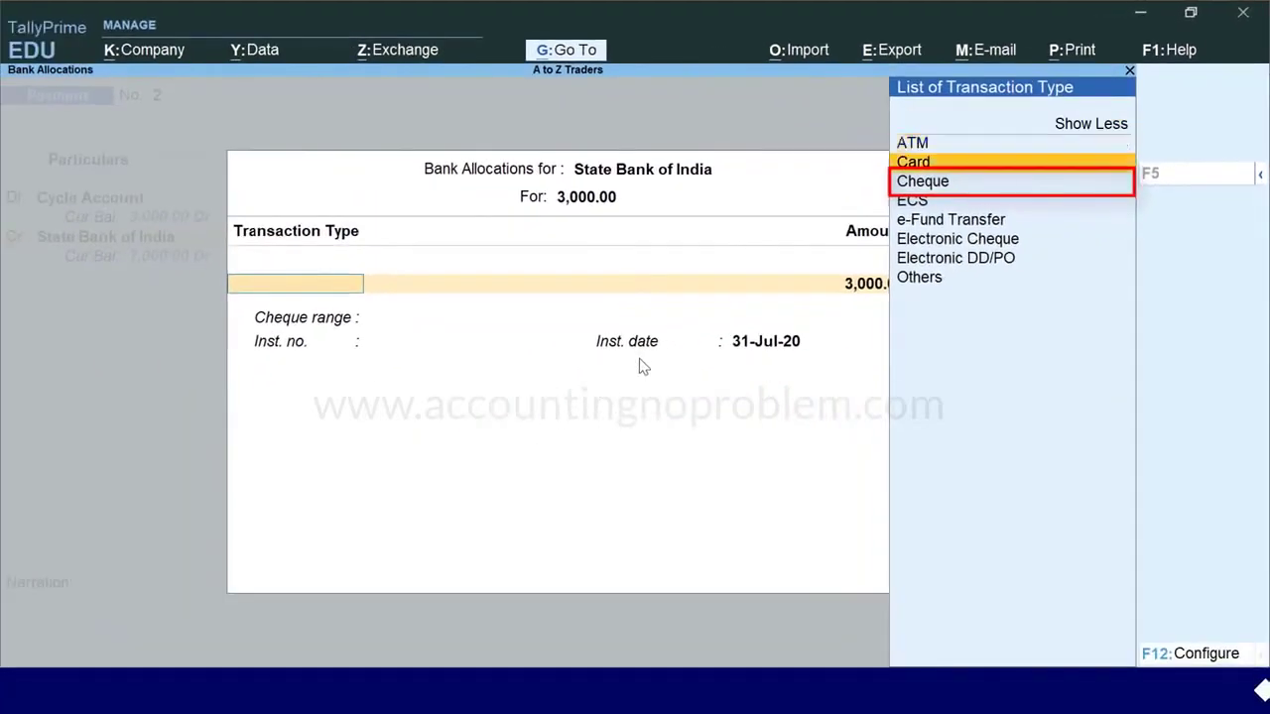
key(Down)
key(Return)
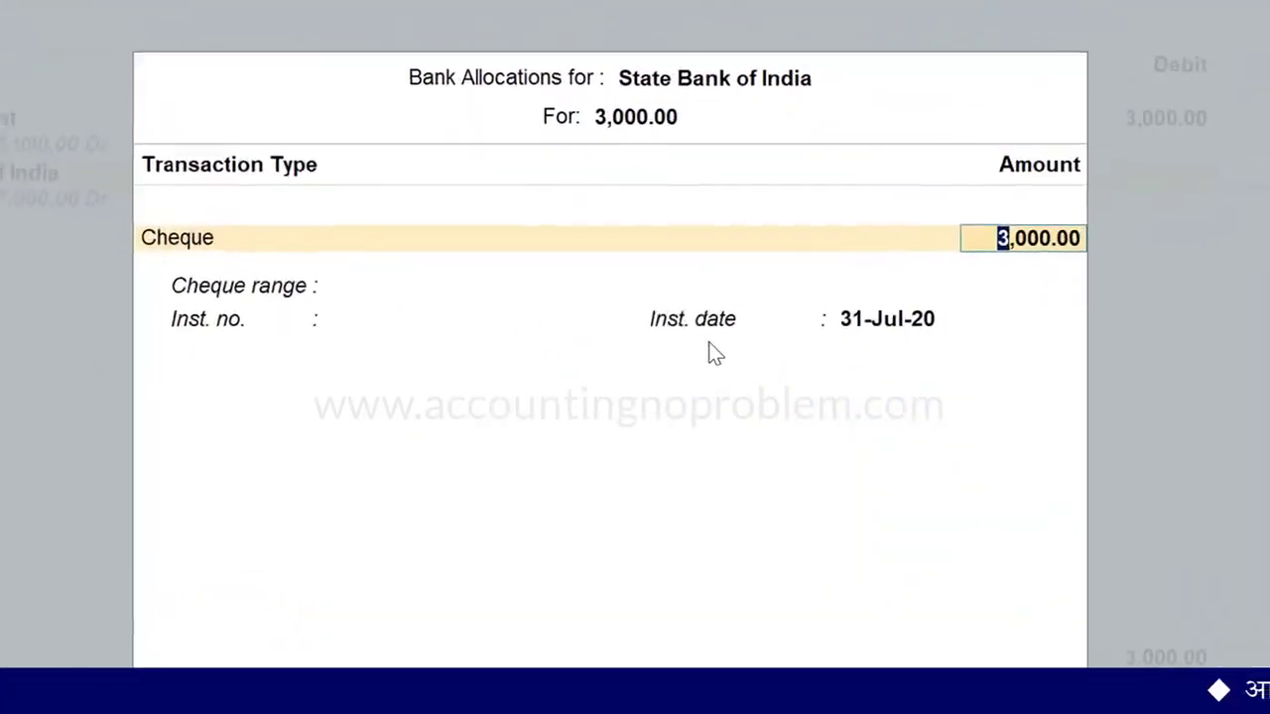
Step: Complete the 3,000.00 cheque allocation with instrument number 012455 and instrument date 31-Jul-20
key(Return)
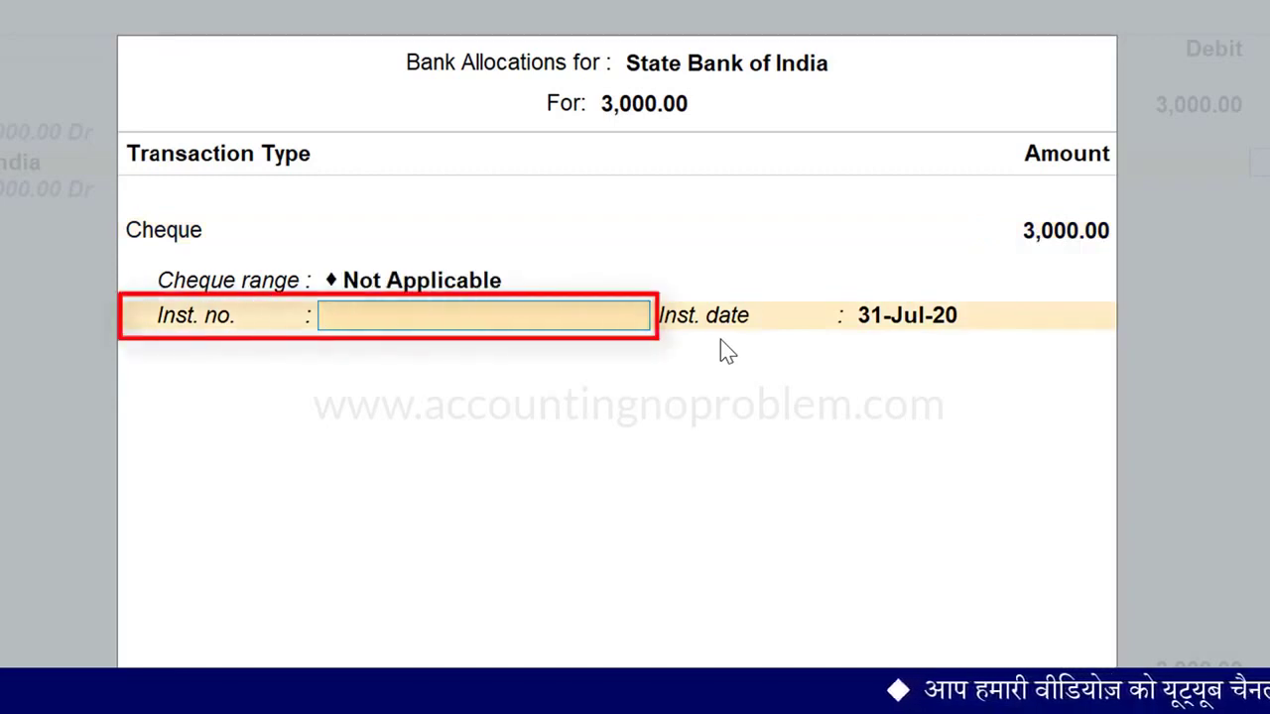
text(012455)
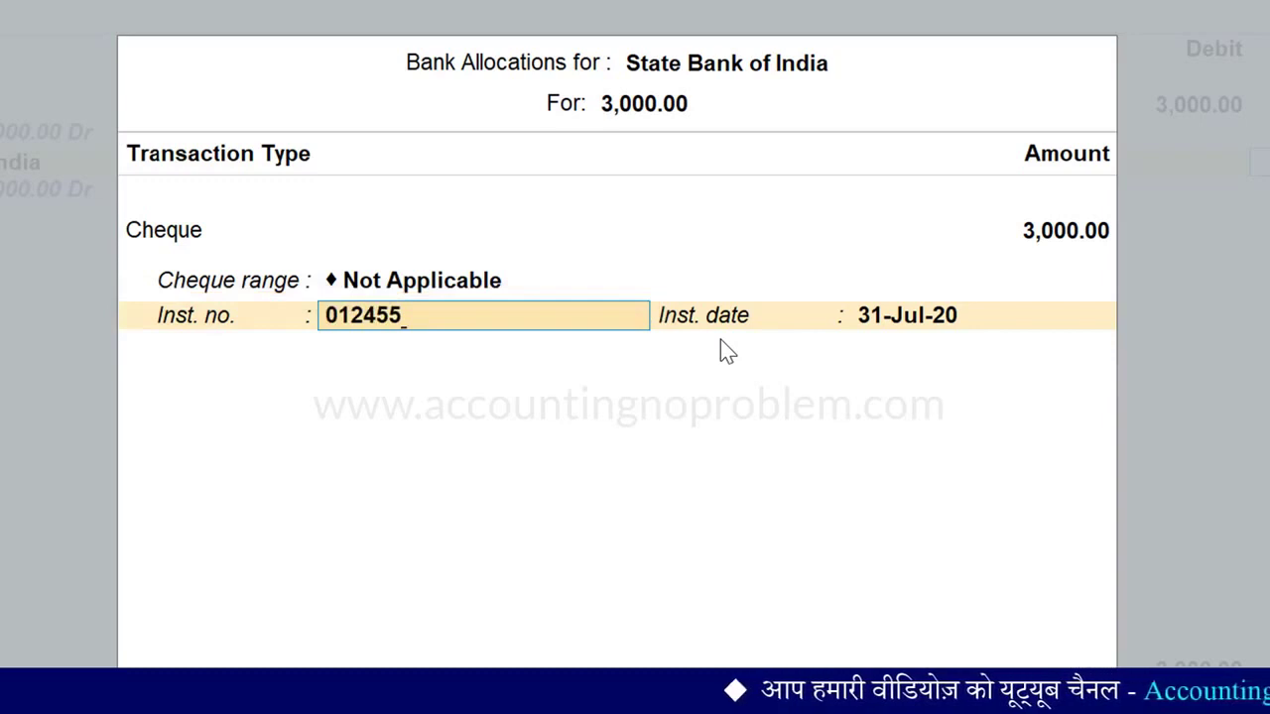
key(Return)
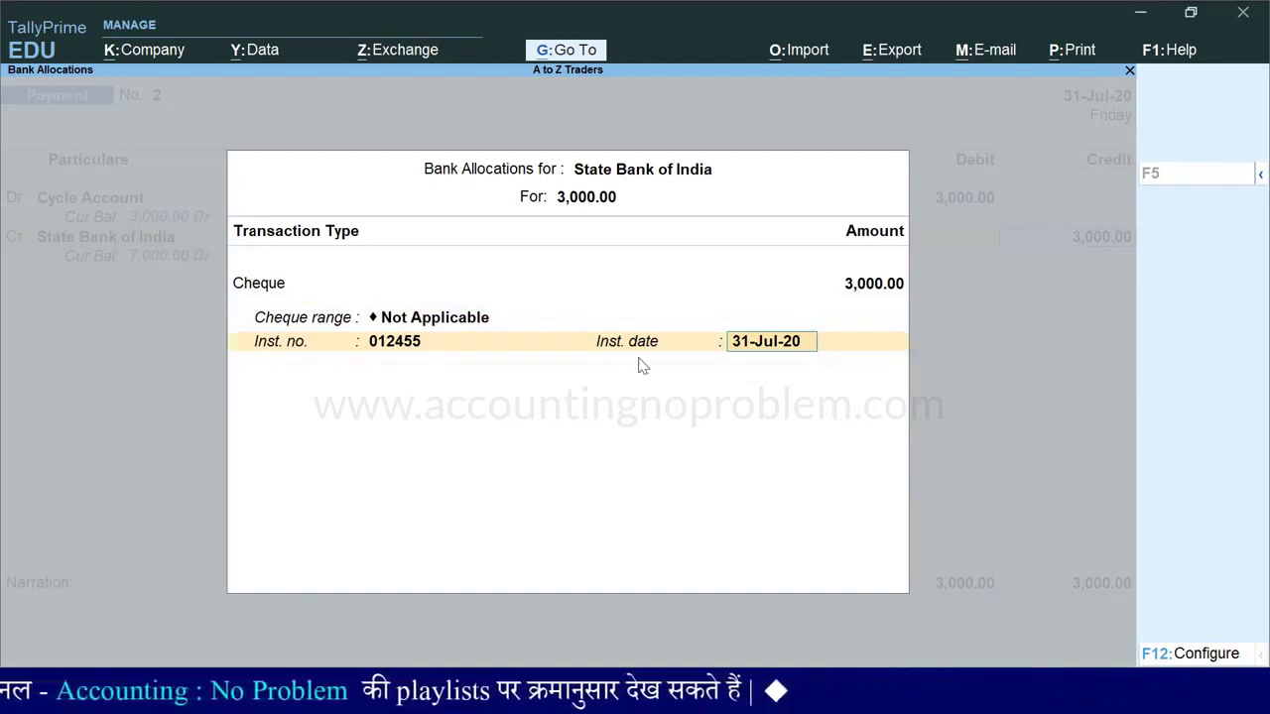
key(Return)
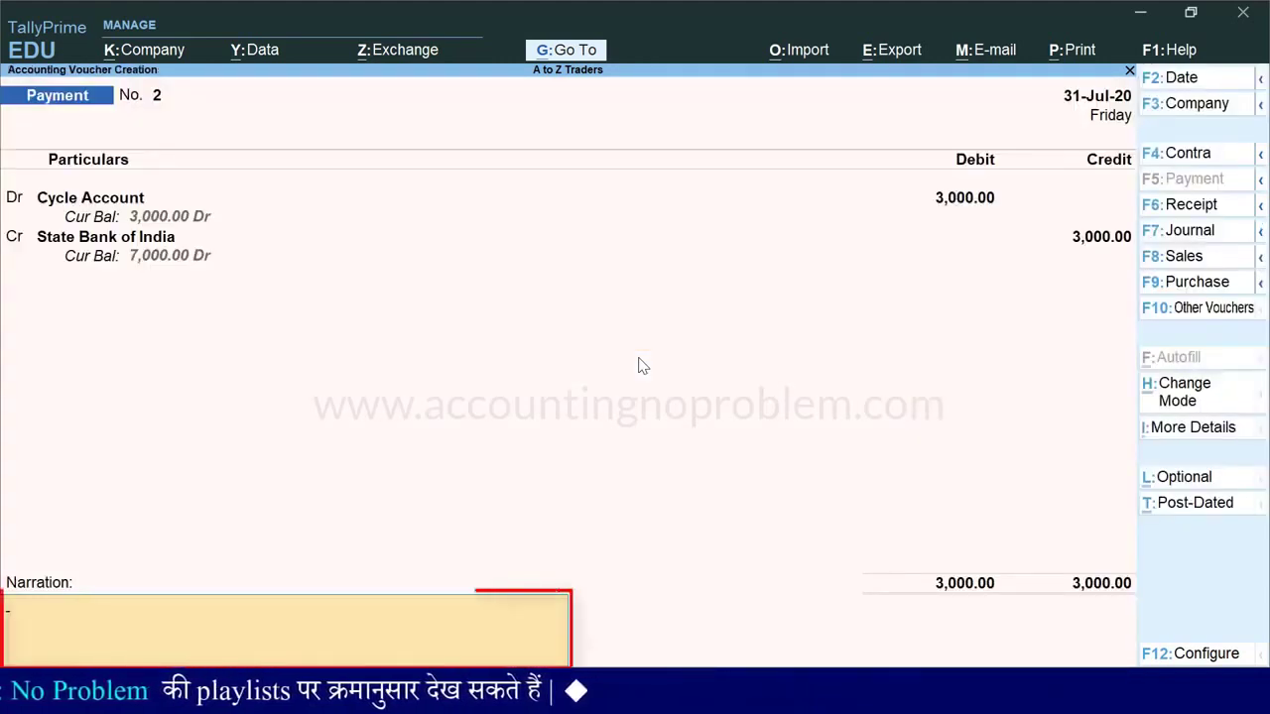
Step: Enter the narration "Being Rs.3000 paid towards purchase of cycle, vide State Bank of India cheque no. 012455." and save the voucher
text(Being Rs.3000 paid towards purchase of cycle, vide State Bank of India cheque no. 012455.)
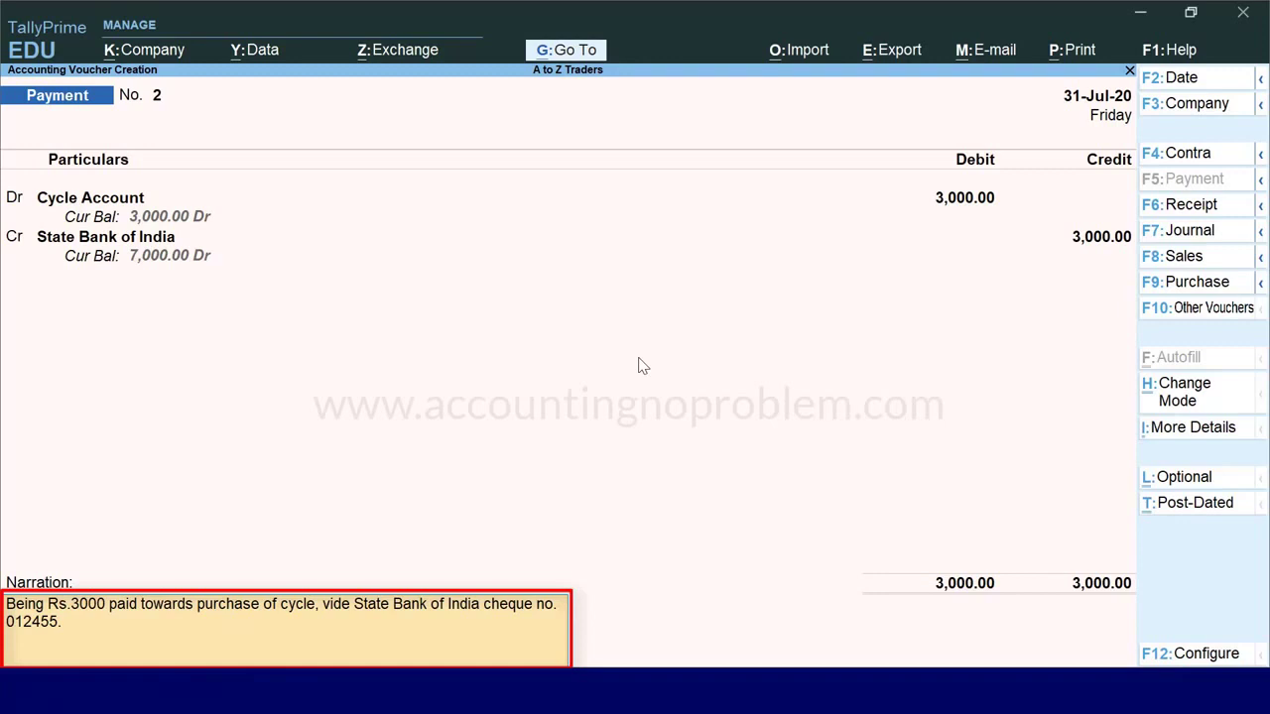
key(Return)
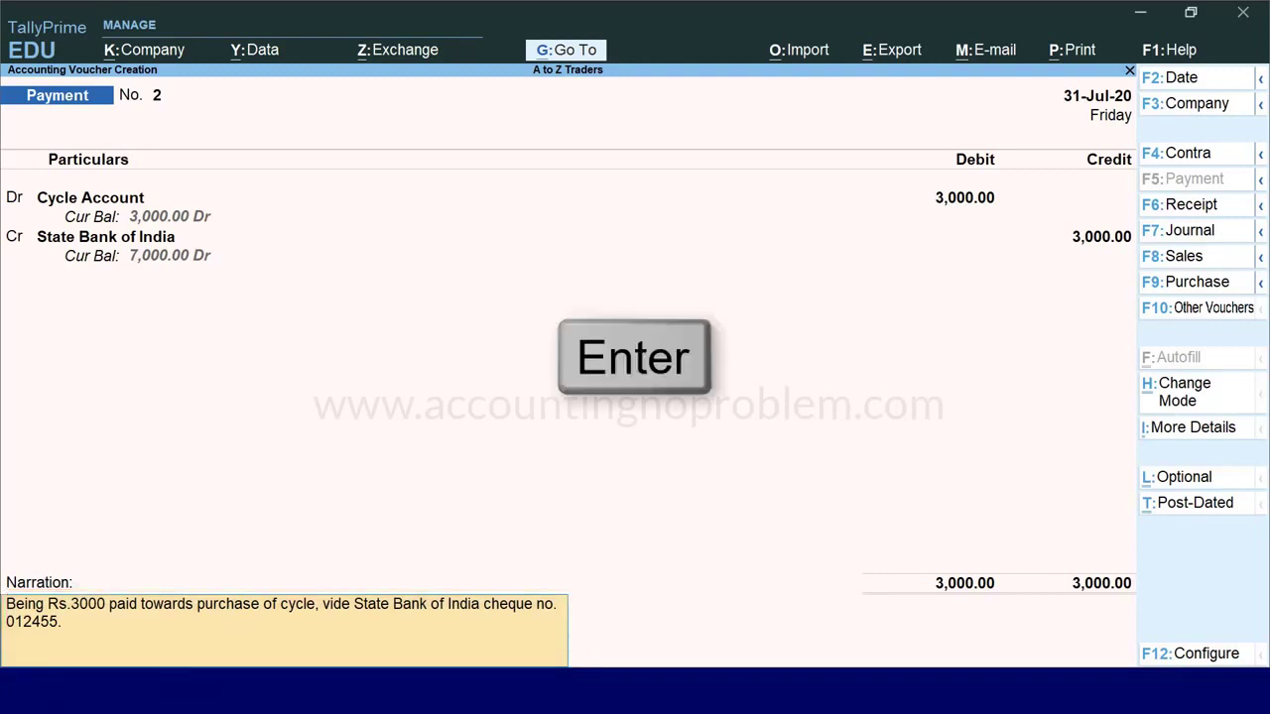
key(Return)
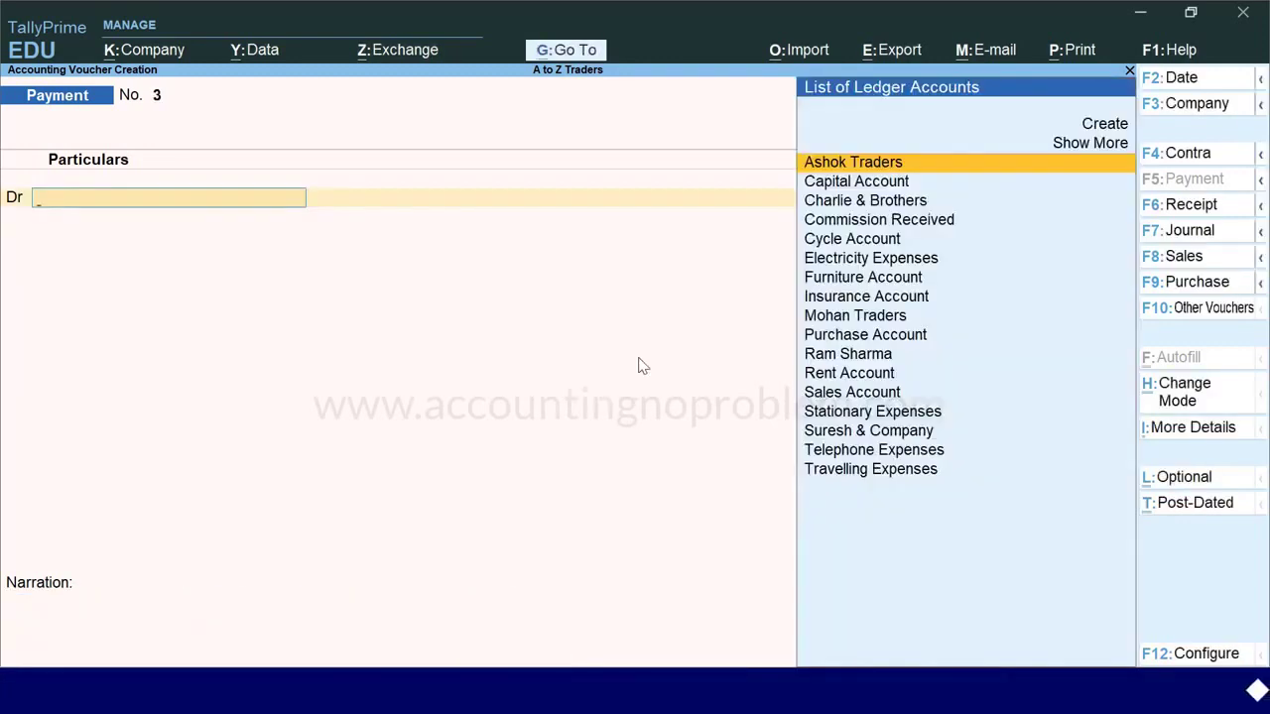